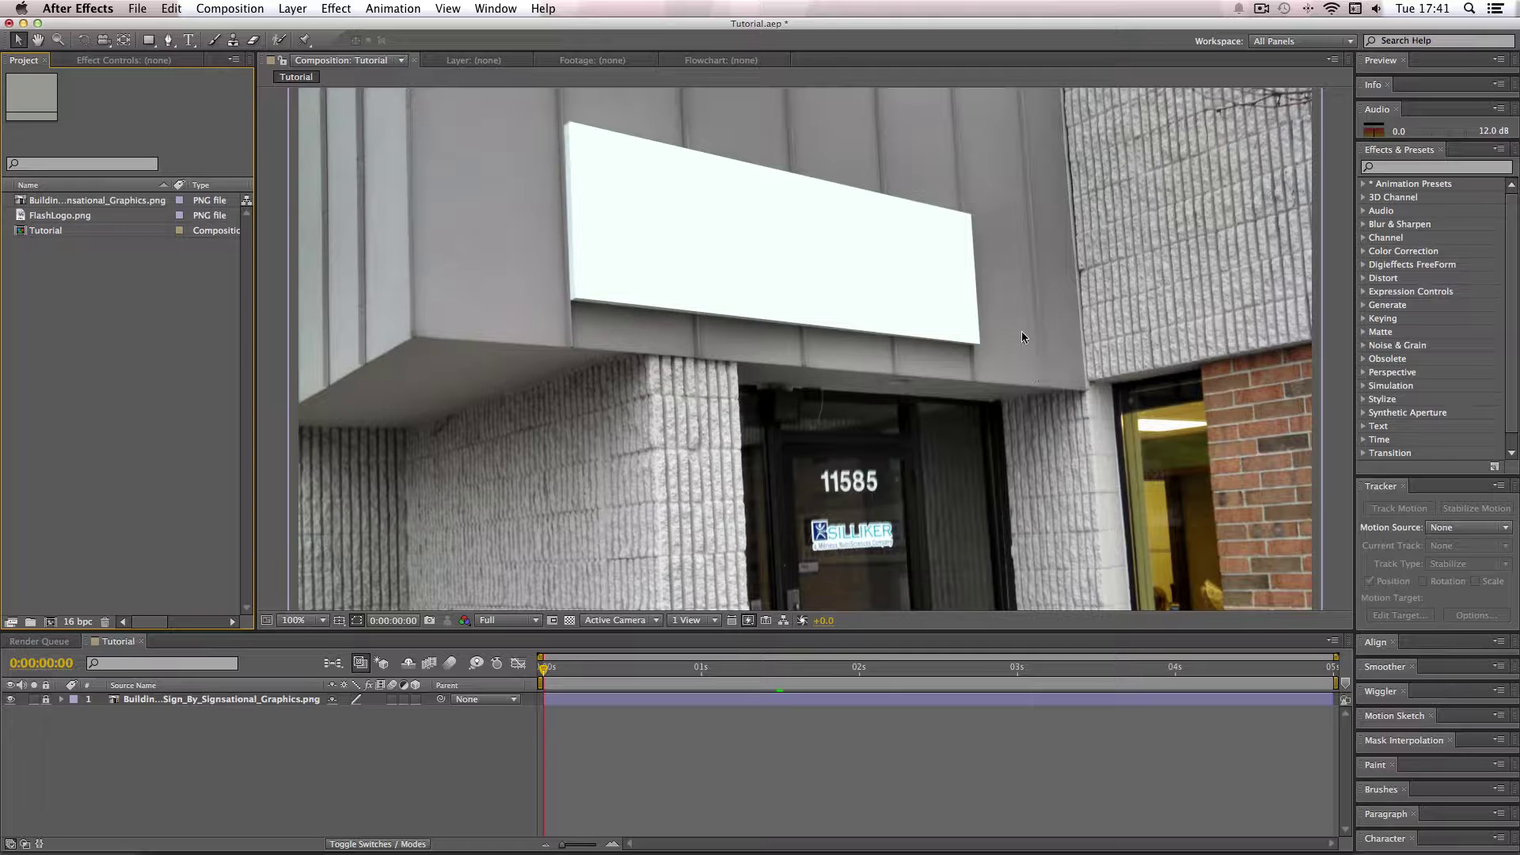
Place FlashLogo.png into the Timeline as a new layer above the building photo
{"action": "left_click", "coordinate": [68, 217]}
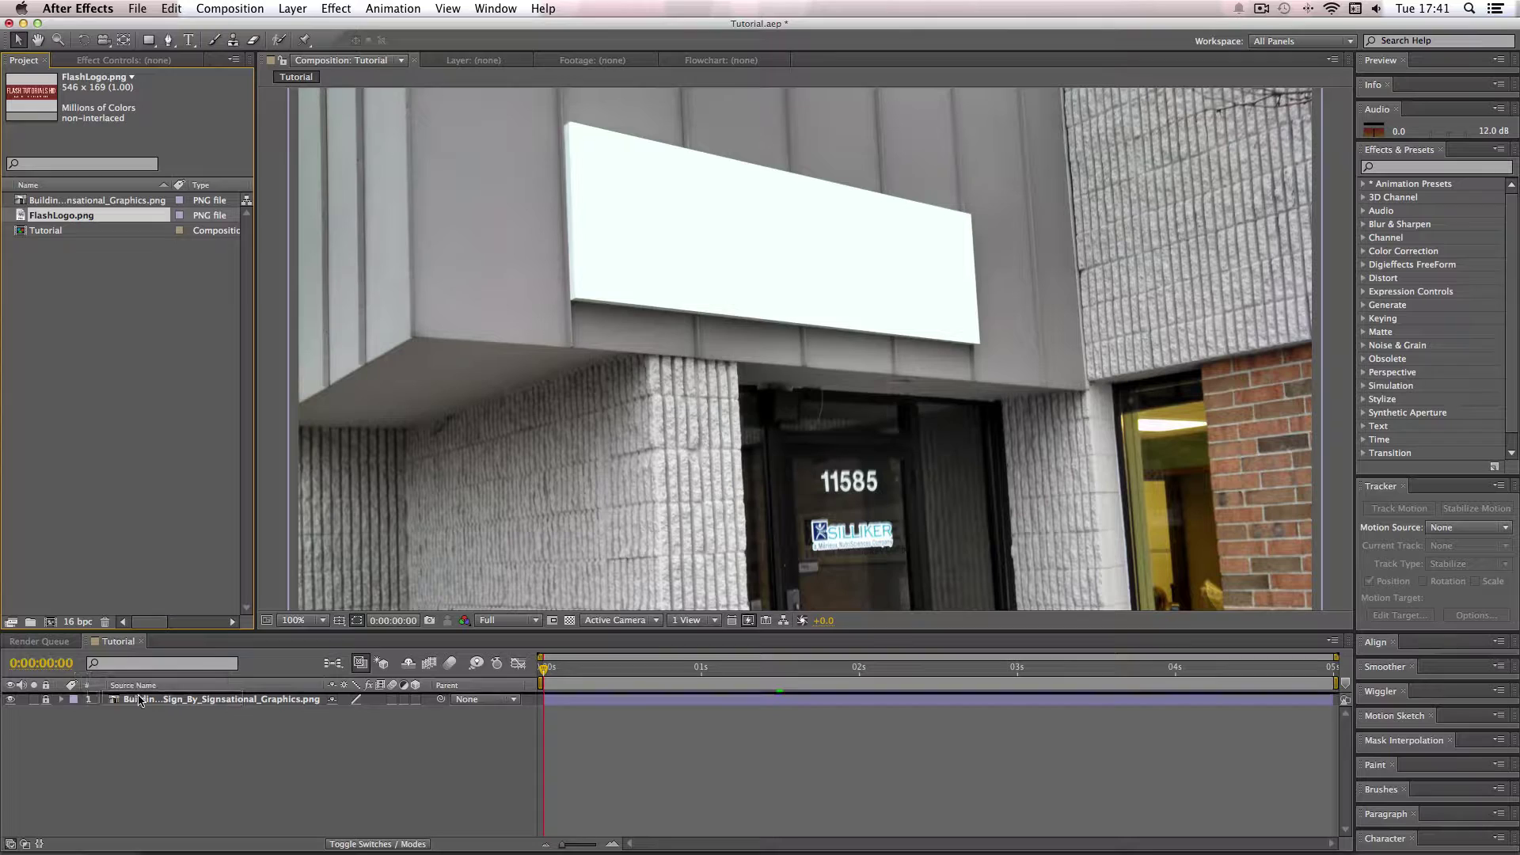
{"action": "left_click_drag", "start_coordinate": [132, 692], "coordinate": [133, 695]}
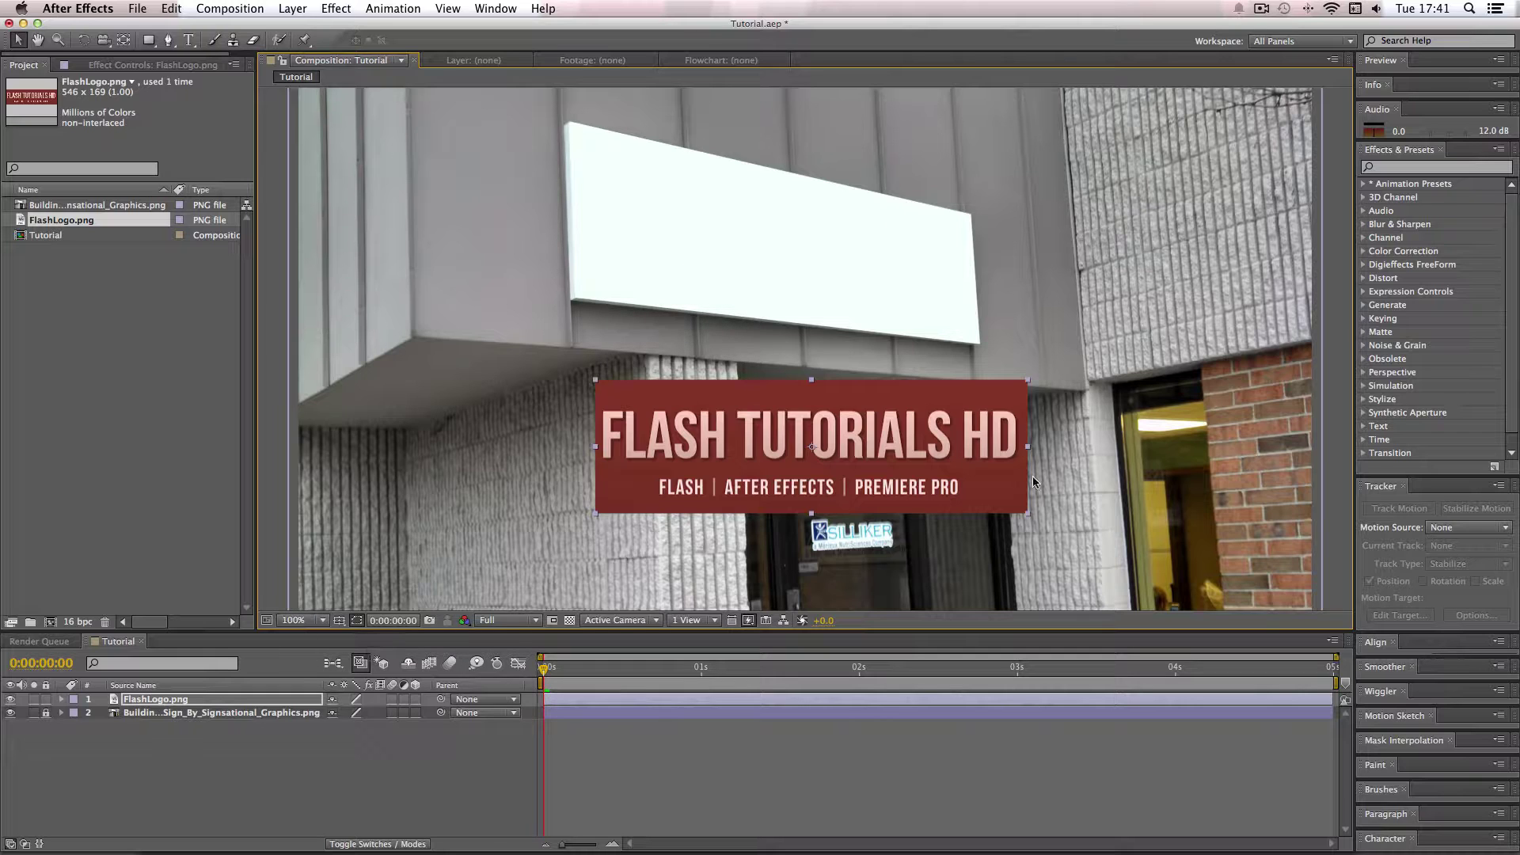
Find Corner Pin in Effects & Presets, apply it to the FlashLogo layer, and duplicate it
{"action": "left_click", "coordinate": [1410, 169]}
{"action": "type", "text": "corner"}
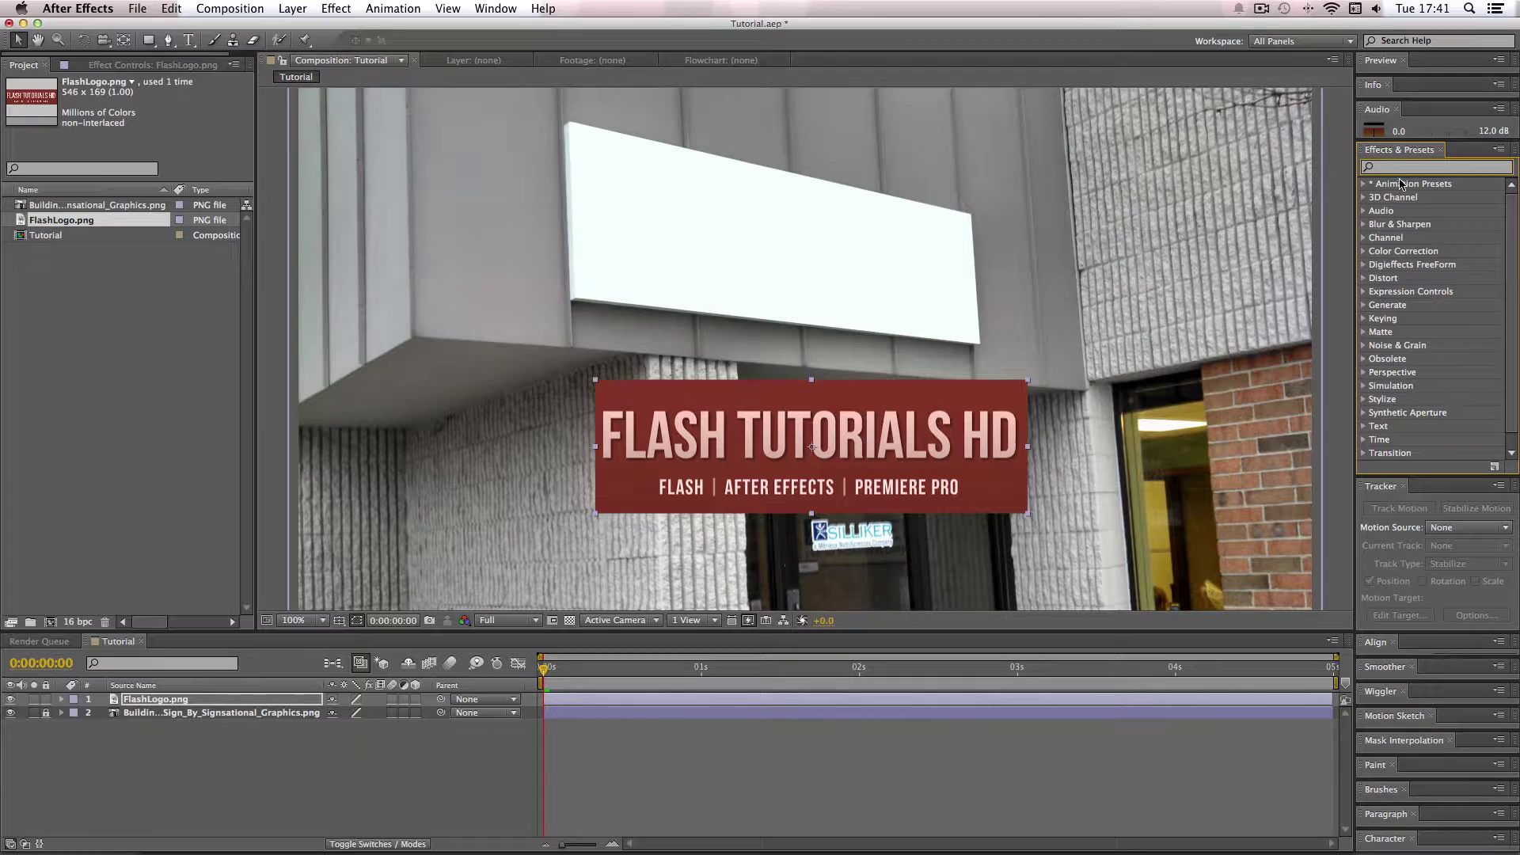
{"action": "type", "text": " pin"}
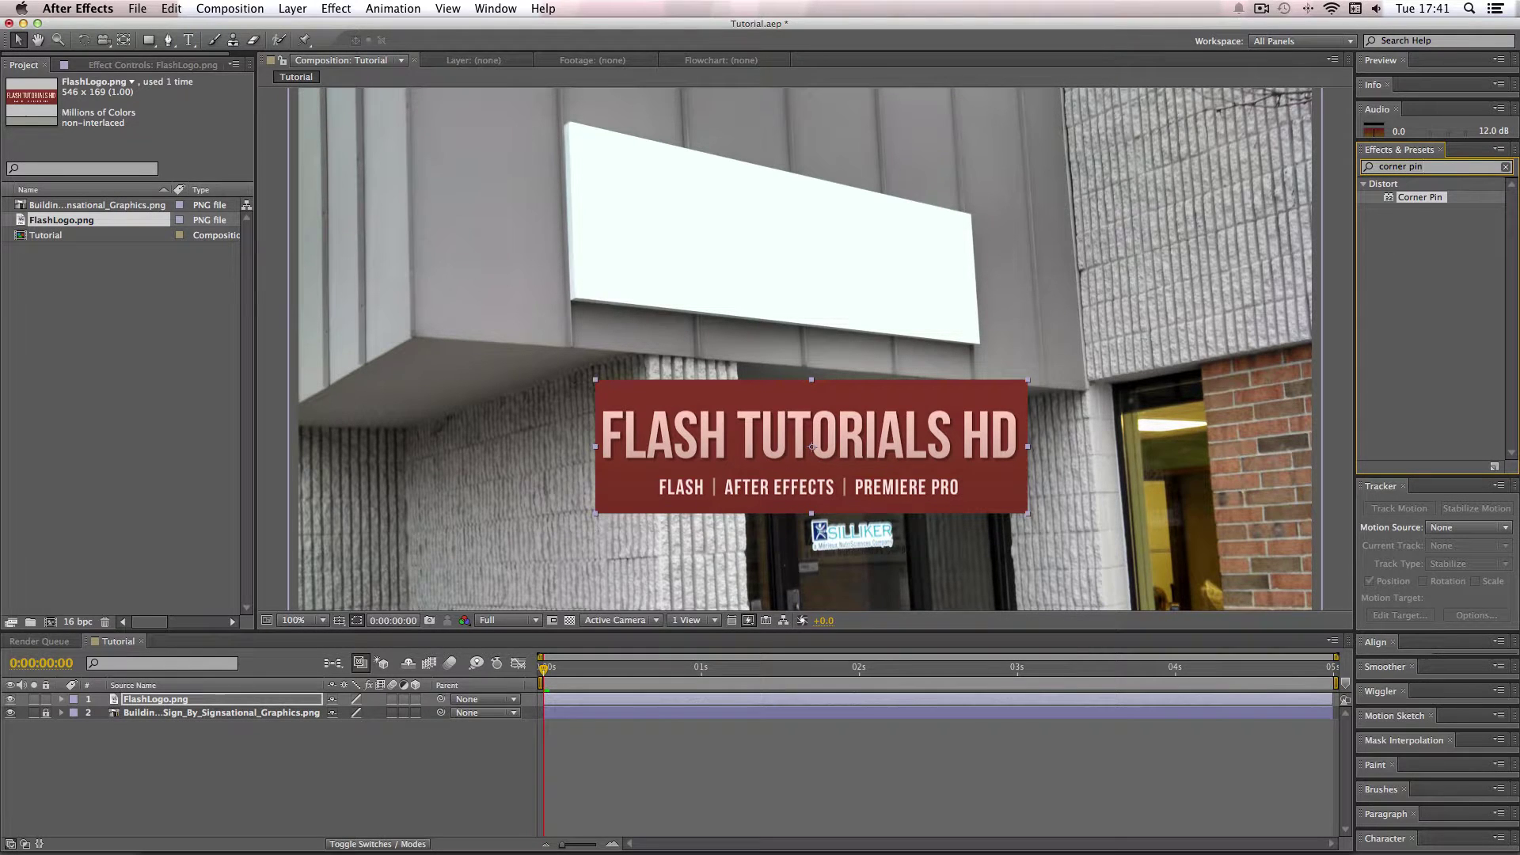
{"action": "double_click", "coordinate": [1418, 198]}
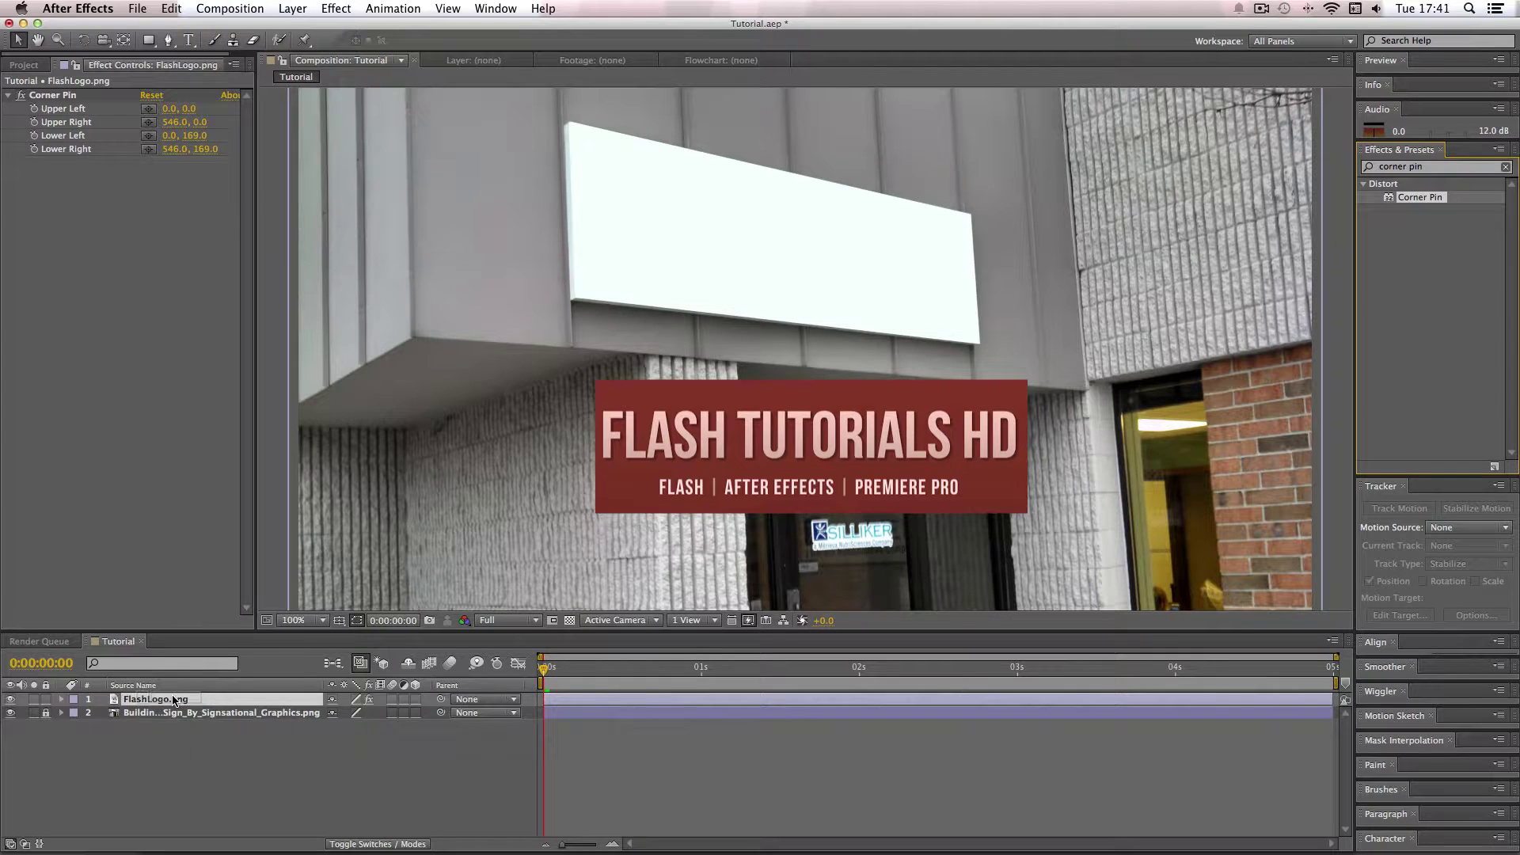
{"action": "key", "text": "ctrl+d"}
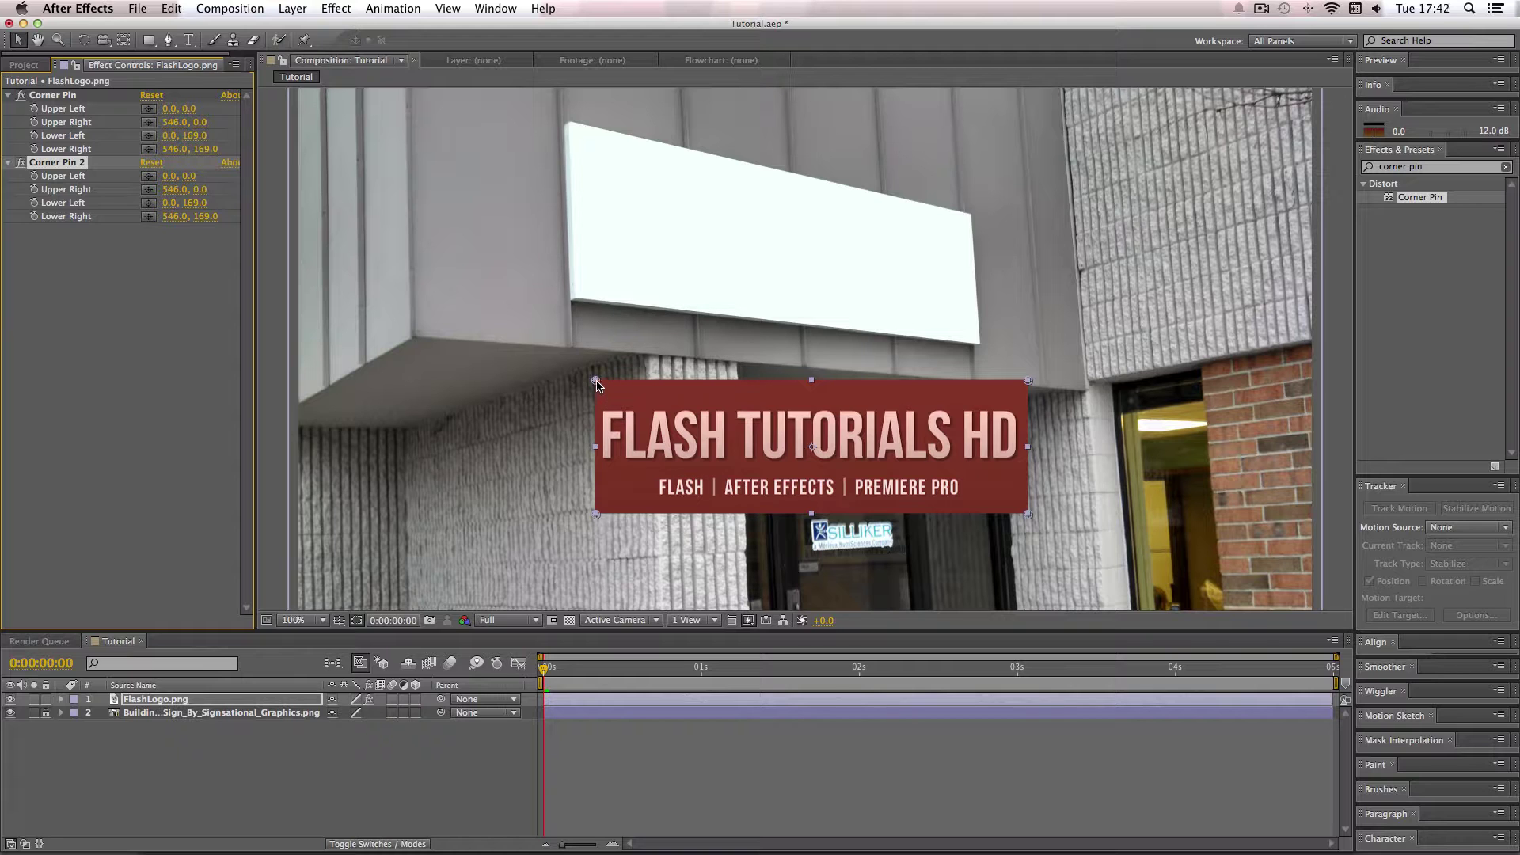
Drag the four Corner Pin 2 handles onto the white sign's corners, then fine-tune three corners
{"action": "mouse_move", "coordinate": [595, 382]}
{"action": "left_mouse_down"}
{"action": "mouse_move", "coordinate": [562, 293]}
{"action": "mouse_move", "coordinate": [570, 131]}
{"action": "left_mouse_up"}
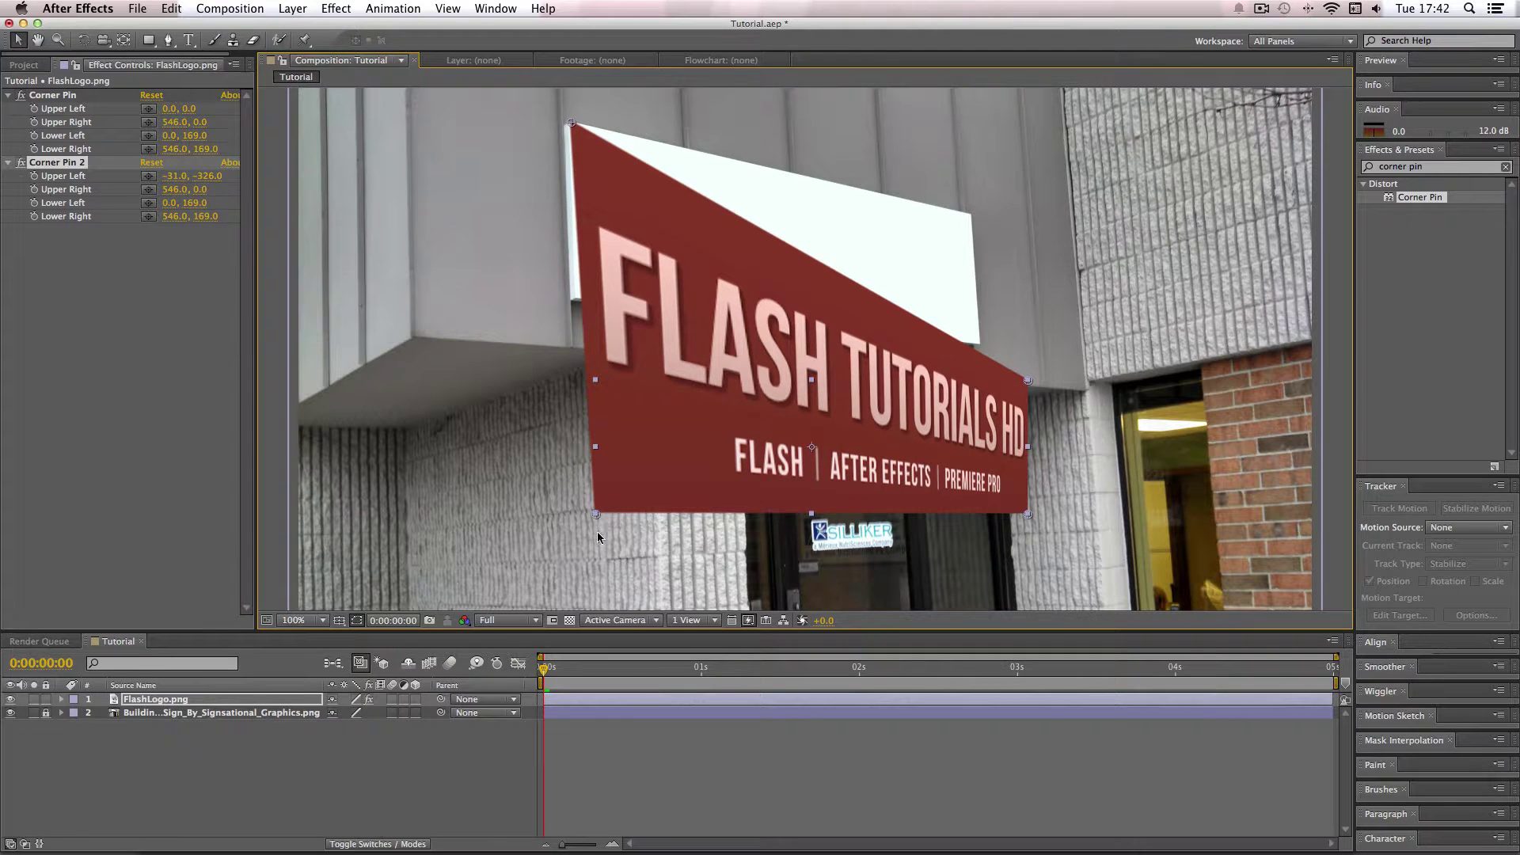
{"action": "mouse_move", "coordinate": [595, 515]}
{"action": "left_mouse_down"}
{"action": "mouse_move", "coordinate": [600, 296]}
{"action": "mouse_move", "coordinate": [576, 305]}
{"action": "left_mouse_up"}
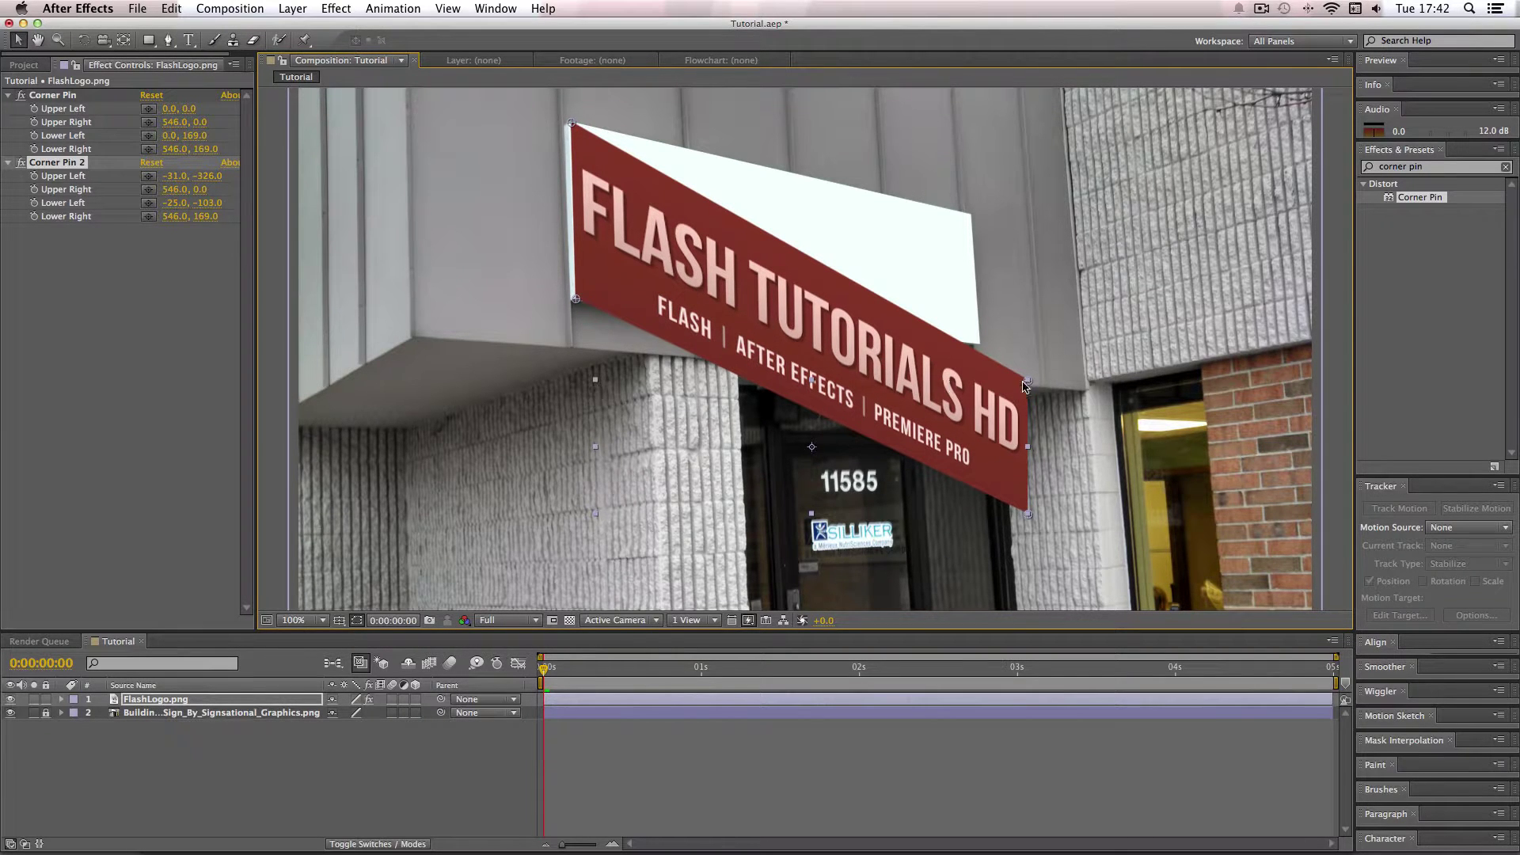
{"action": "mouse_move", "coordinate": [1028, 383]}
{"action": "left_mouse_down"}
{"action": "mouse_move", "coordinate": [967, 309]}
{"action": "mouse_move", "coordinate": [972, 213]}
{"action": "left_mouse_up"}
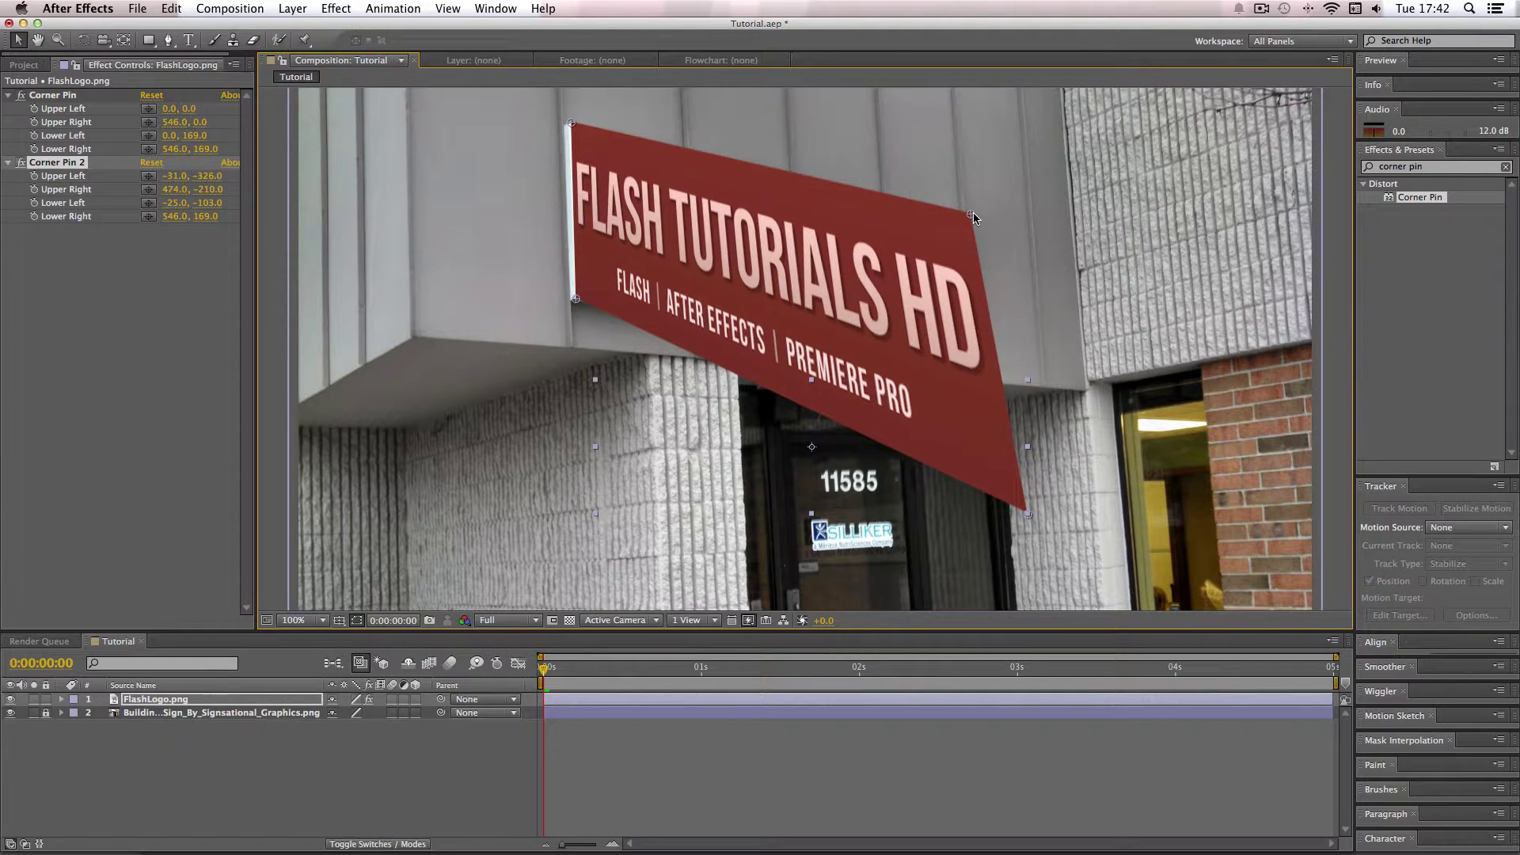
{"action": "mouse_move", "coordinate": [1030, 515]}
{"action": "left_mouse_down"}
{"action": "mouse_move", "coordinate": [957, 327]}
{"action": "mouse_move", "coordinate": [979, 345]}
{"action": "left_mouse_up"}
{"action": "left_click_drag", "start_coordinate": [573, 302], "coordinate": [575, 302]}
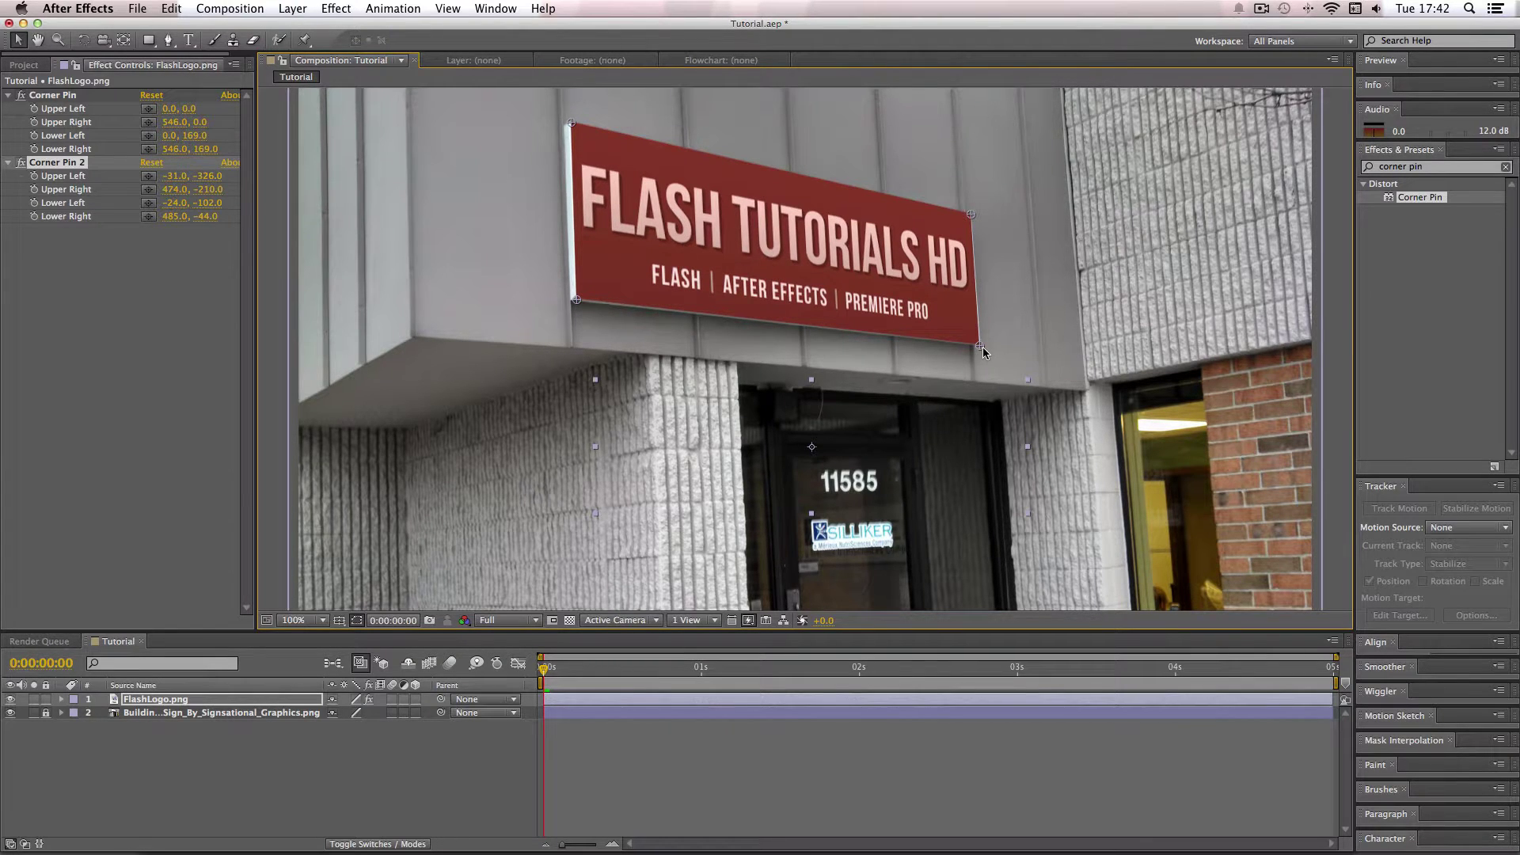
{"action": "left_click_drag", "start_coordinate": [983, 348], "coordinate": [987, 346]}
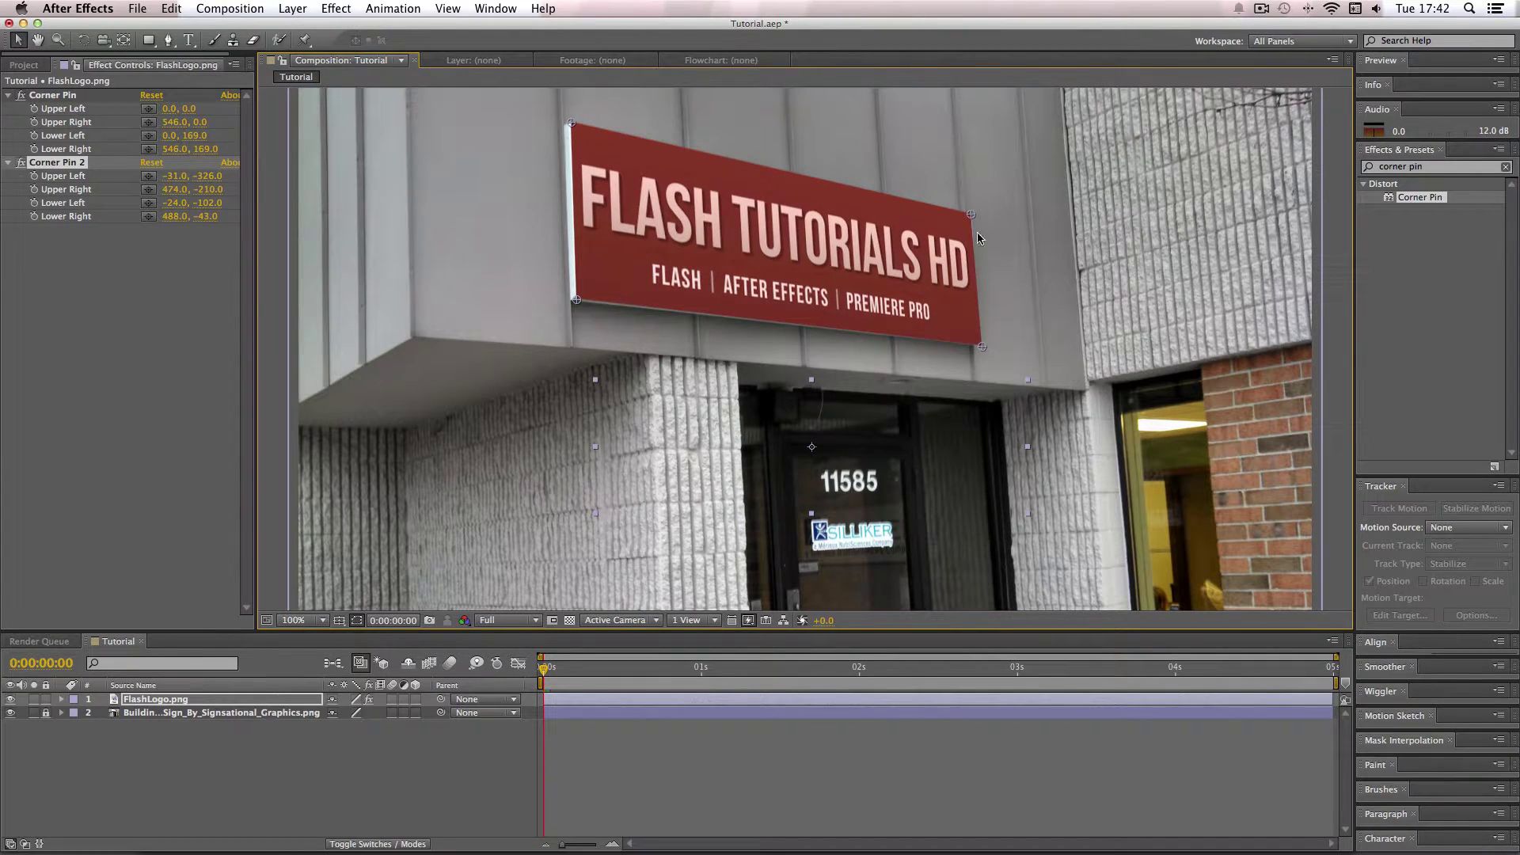
{"action": "left_click_drag", "start_coordinate": [971, 215], "coordinate": [975, 216]}
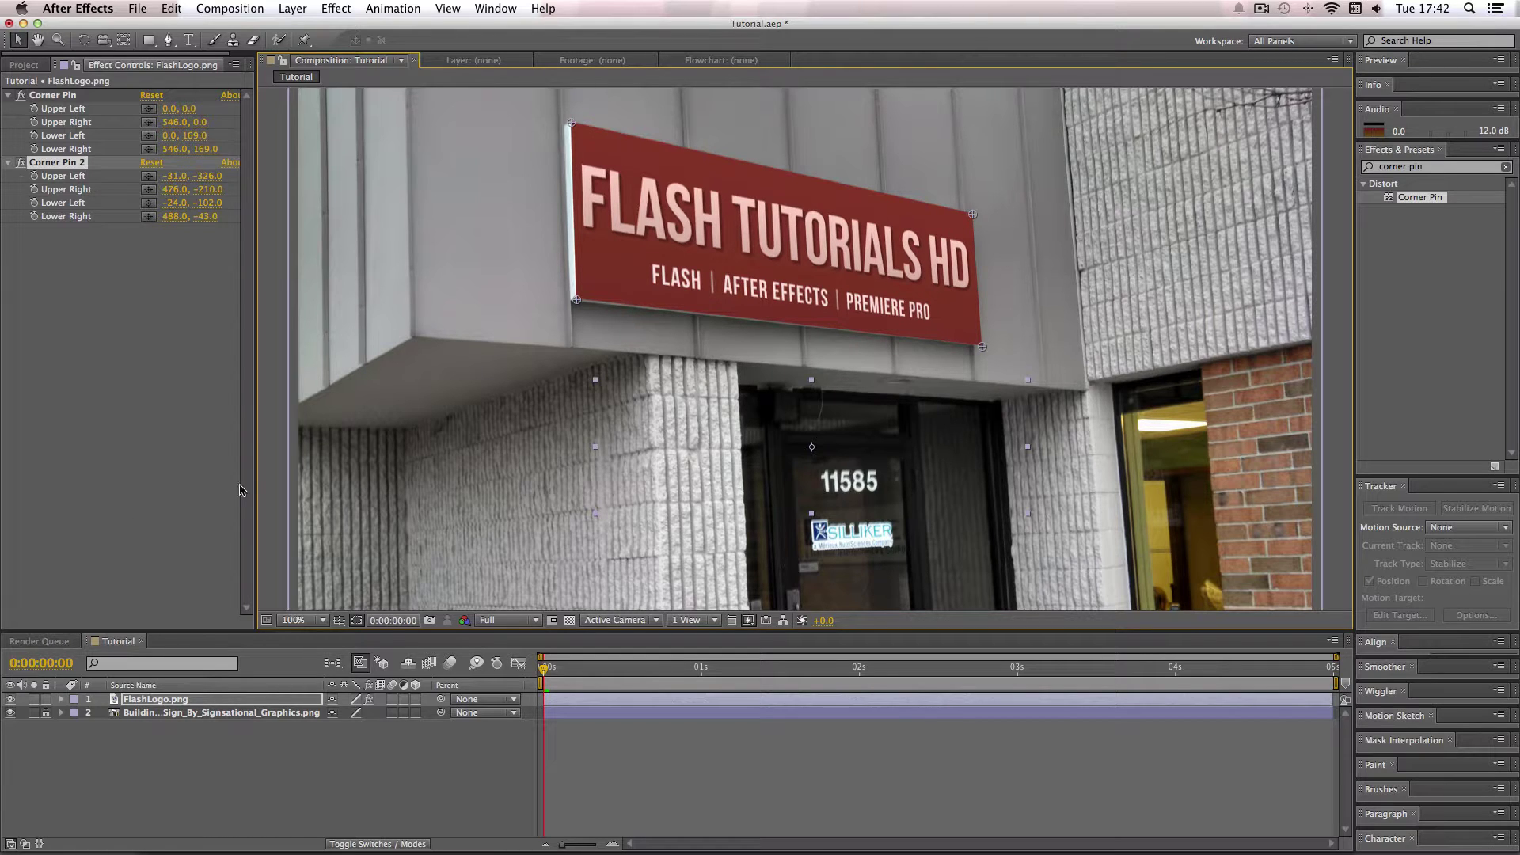
Deselect the logo layer and zoom the viewer out to 50% to show the full frame
{"action": "left_click", "coordinate": [274, 465]}
{"action": "key", "text": "comma"}
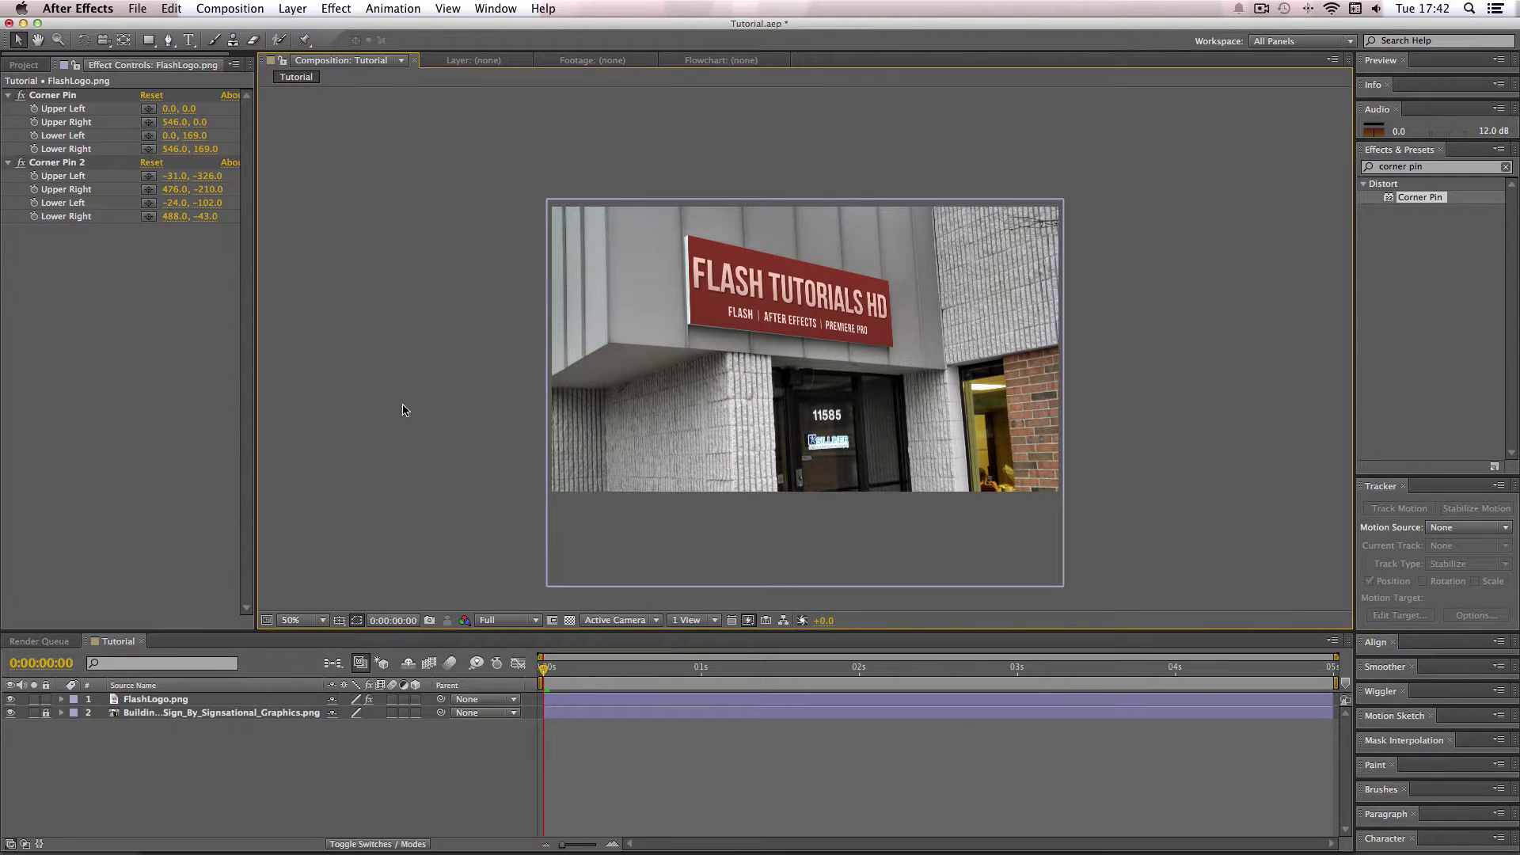